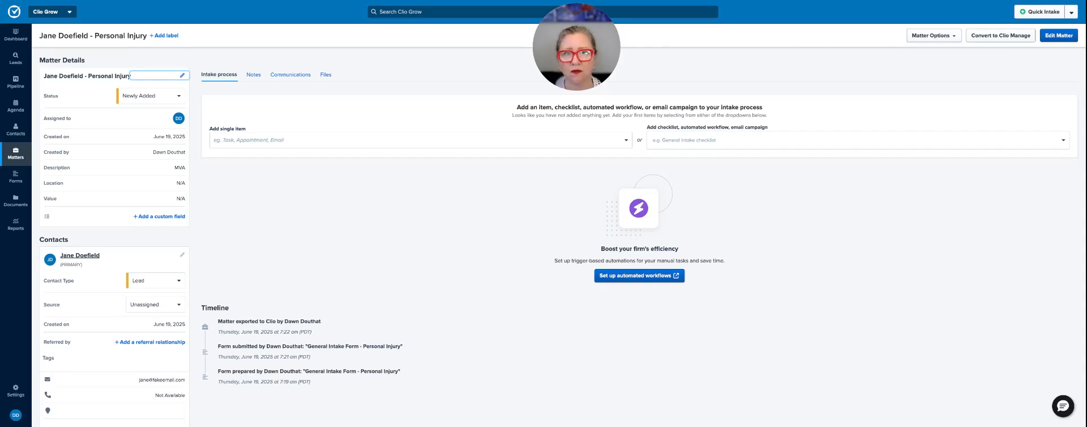
Prepare the General Intake Form - Personal Injury for the matter's primary contact and start filling it out directly.
{"action": "left_click", "coordinate": [419, 140]}
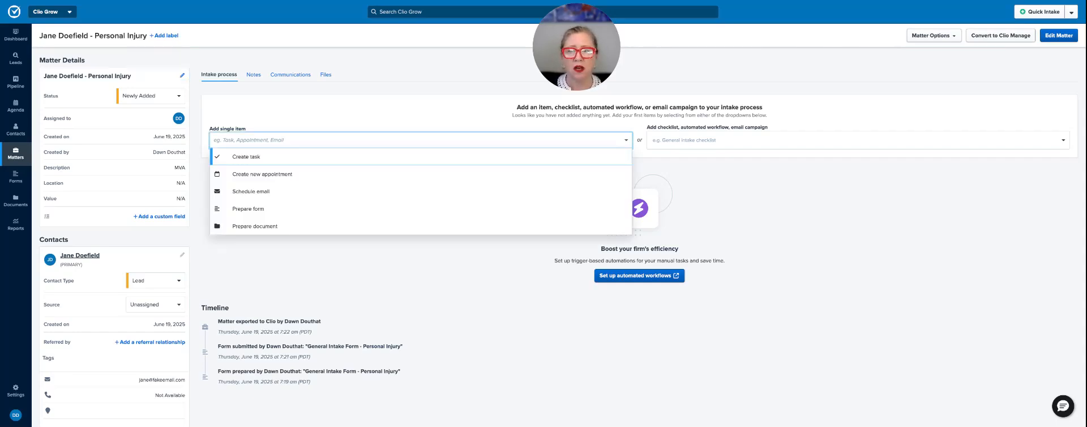
{"action": "left_click", "coordinate": [374, 208]}
{"action": "left_click", "coordinate": [507, 68]}
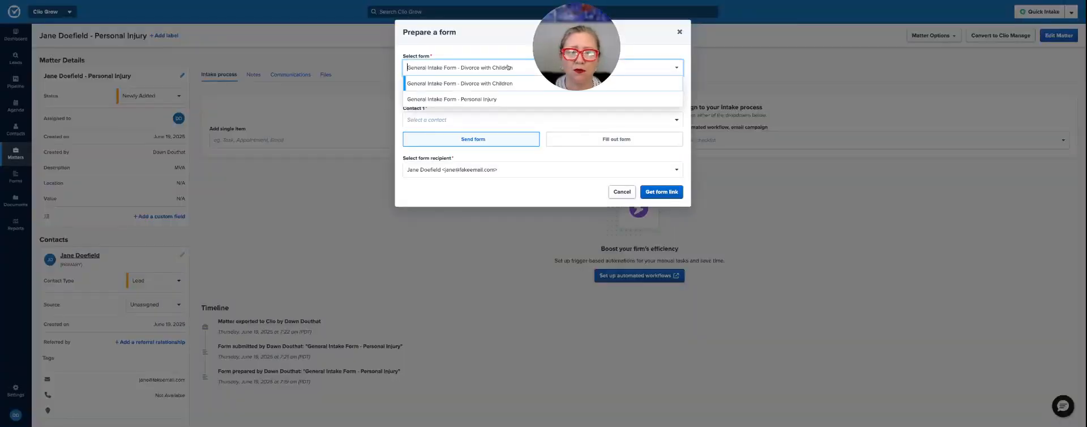
{"action": "left_click", "coordinate": [496, 99]}
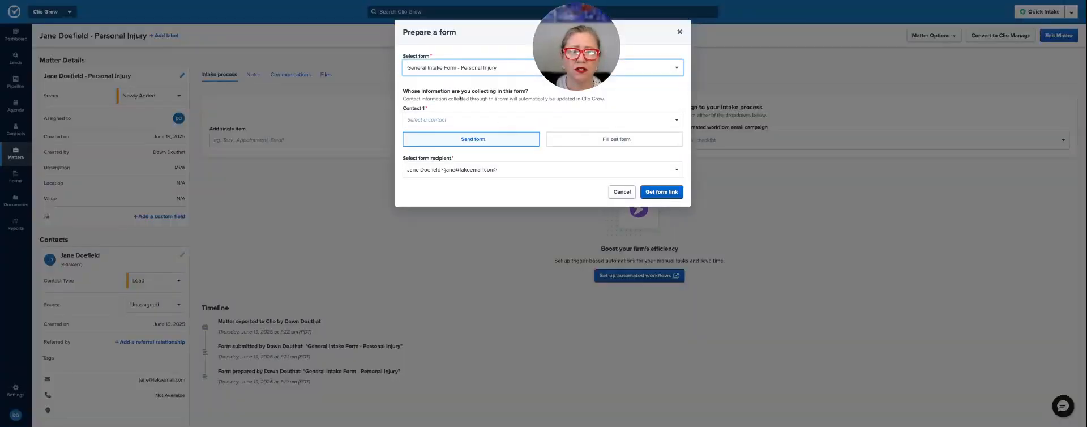
{"action": "left_click", "coordinate": [485, 114]}
{"action": "left_click", "coordinate": [466, 136]}
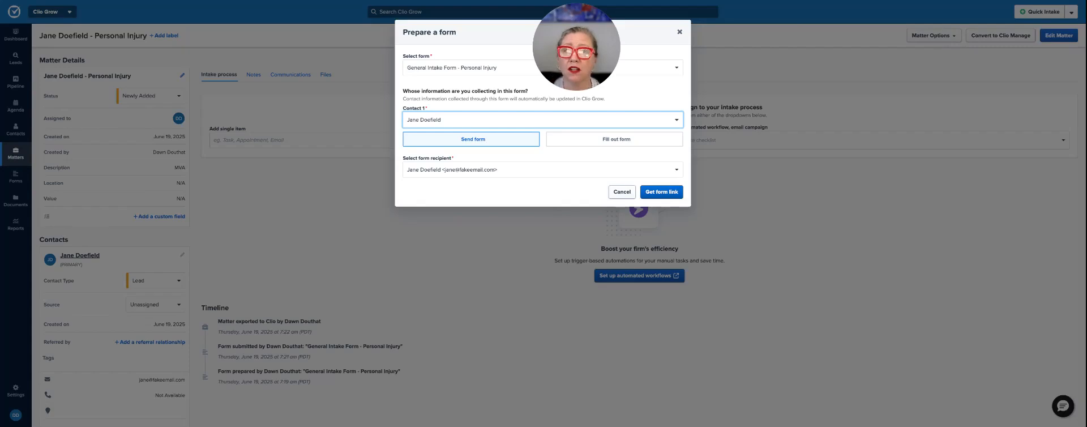
{"action": "left_click", "coordinate": [615, 141]}
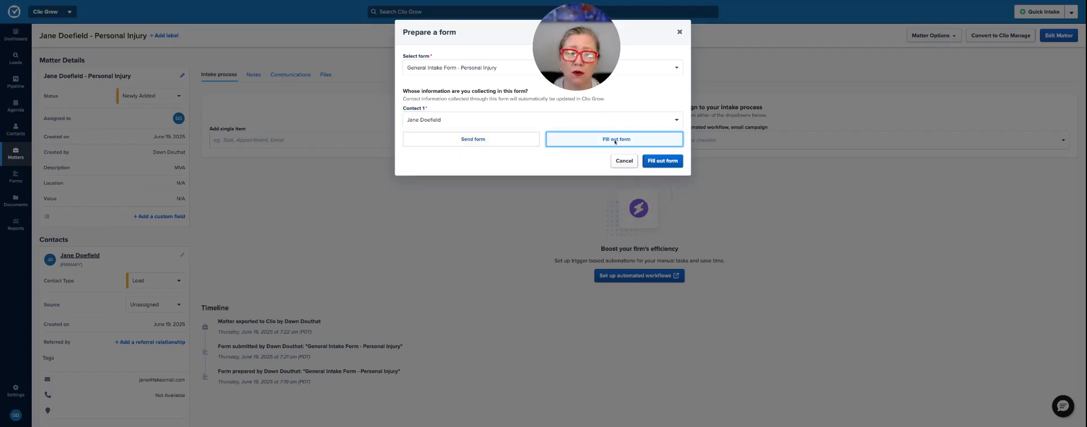
{"action": "left_click", "coordinate": [661, 162]}
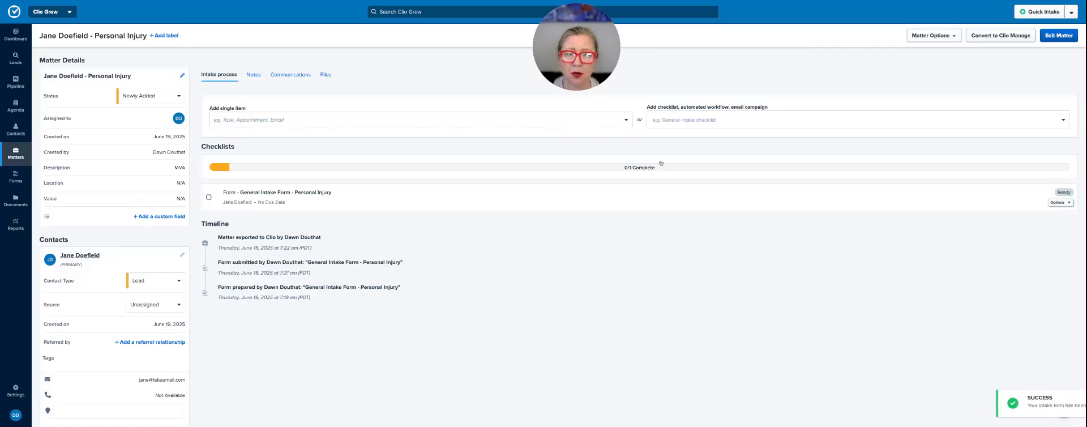
Describe the client's injuries in the intake form as "Broken right arm. Sprained right ankle.".
{"action": "scroll", "coordinate": [427, 285], "scroll_direction": "down", "scroll_amount": 5}
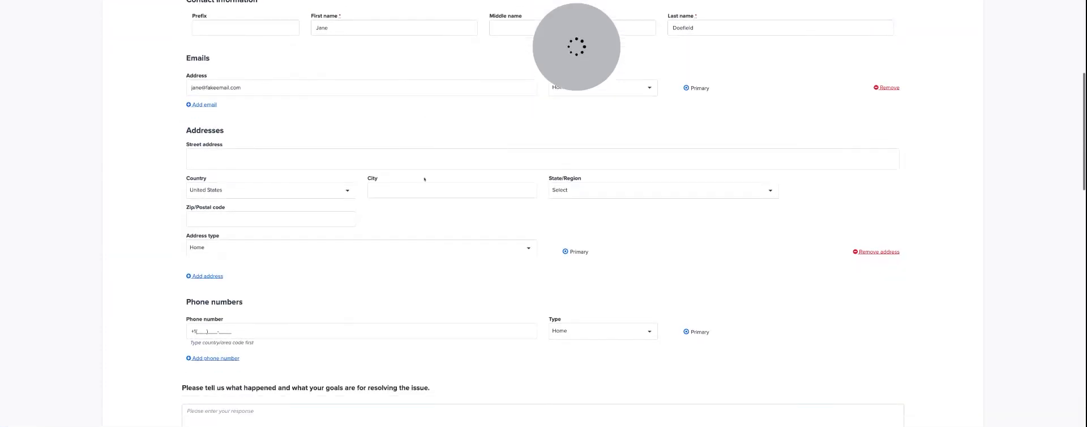
{"action": "scroll", "coordinate": [425, 178], "scroll_direction": "down", "scroll_amount": 4}
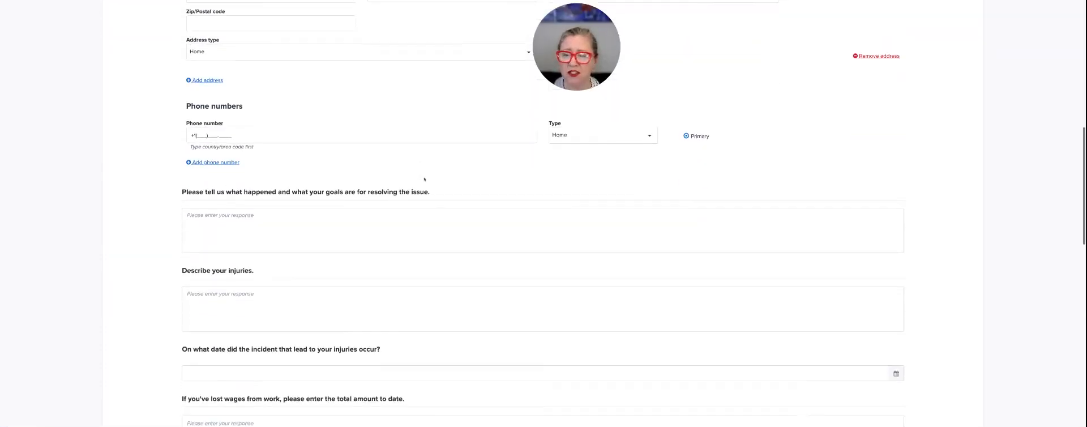
{"action": "scroll", "coordinate": [368, 148], "scroll_direction": "down", "scroll_amount": 2}
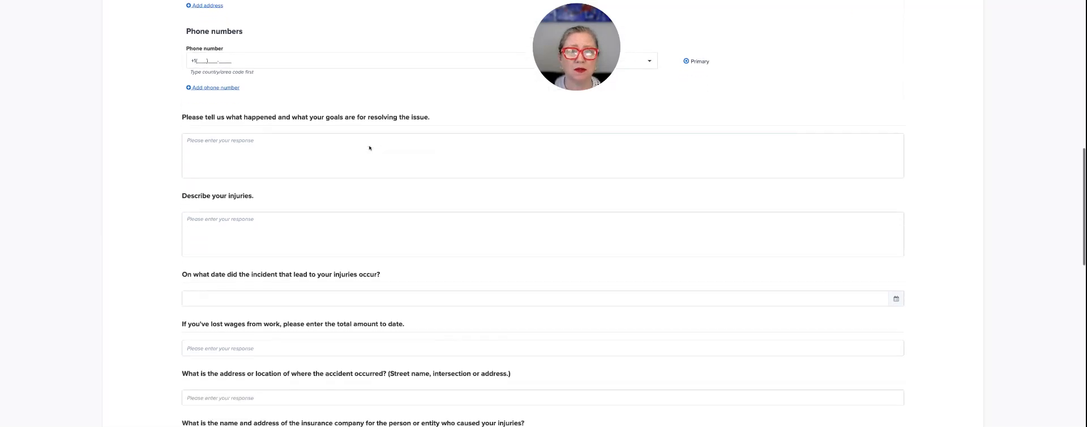
{"action": "left_click", "coordinate": [263, 192]}
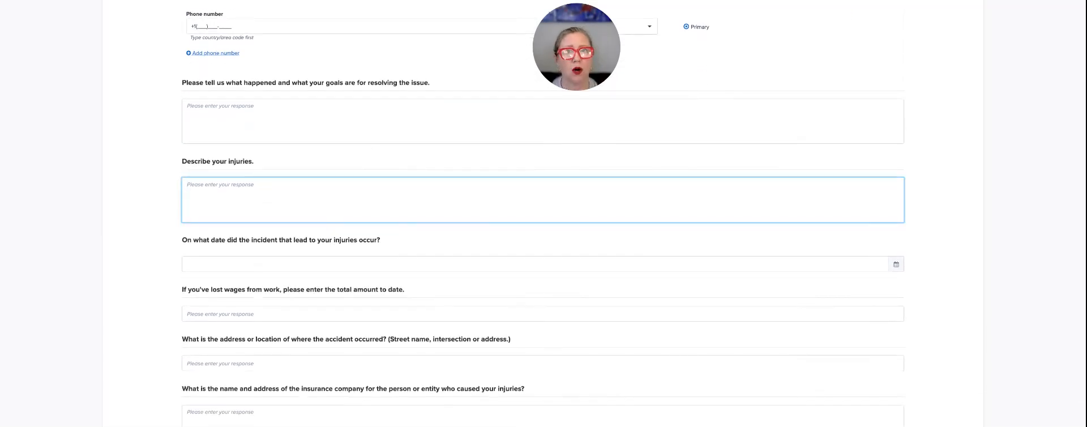
{"action": "type", "text": "B"}
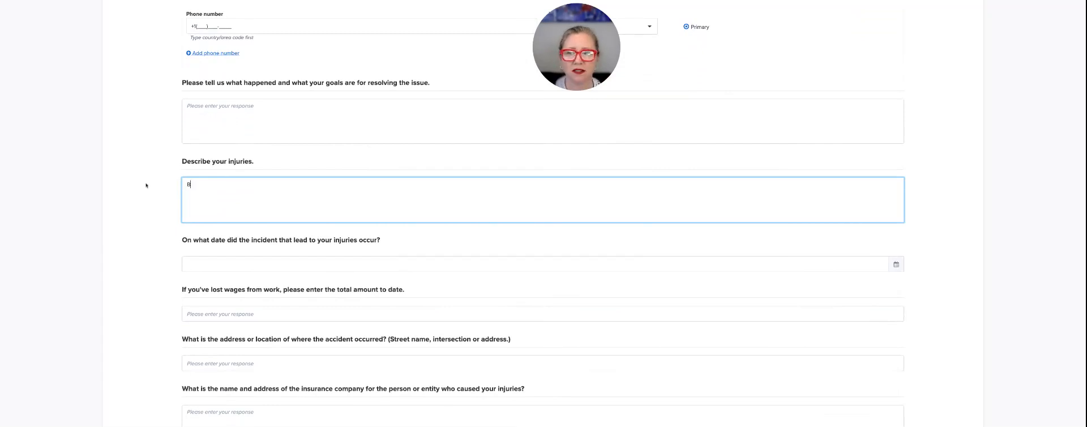
{"action": "type", "text": "roken right arm. "}
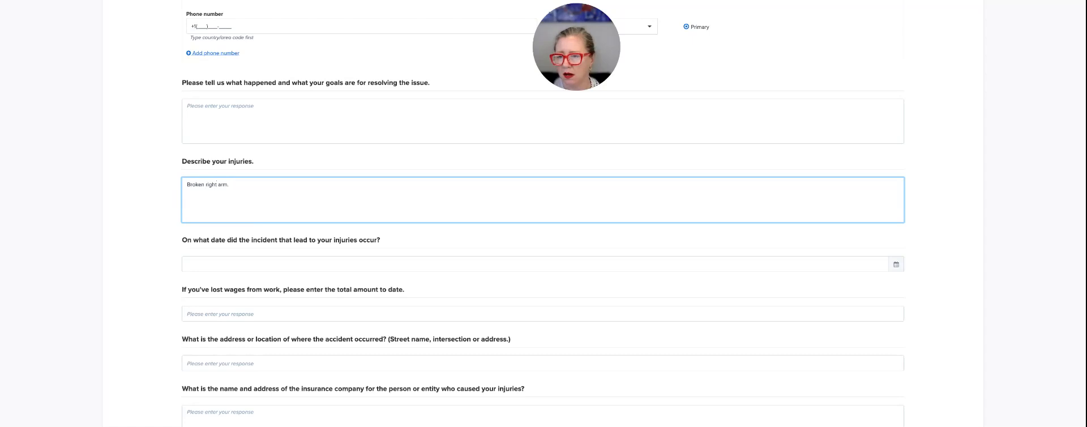
{"action": "type", "text": " Sprained right ankle."}
Set the incident date to 04/28/2025 and enter 100.00 as the total lost wages.
{"action": "left_click", "coordinate": [188, 264]}
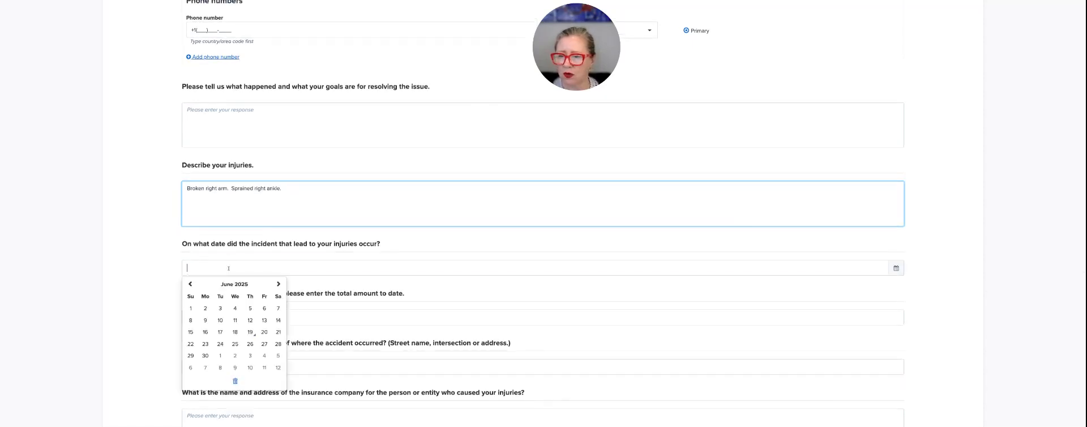
{"action": "left_click", "coordinate": [193, 286]}
{"action": "left_click", "coordinate": [205, 308]}
{"action": "scroll", "coordinate": [276, 249], "scroll_direction": "down", "scroll_amount": 2}
{"action": "left_click", "coordinate": [259, 229]}
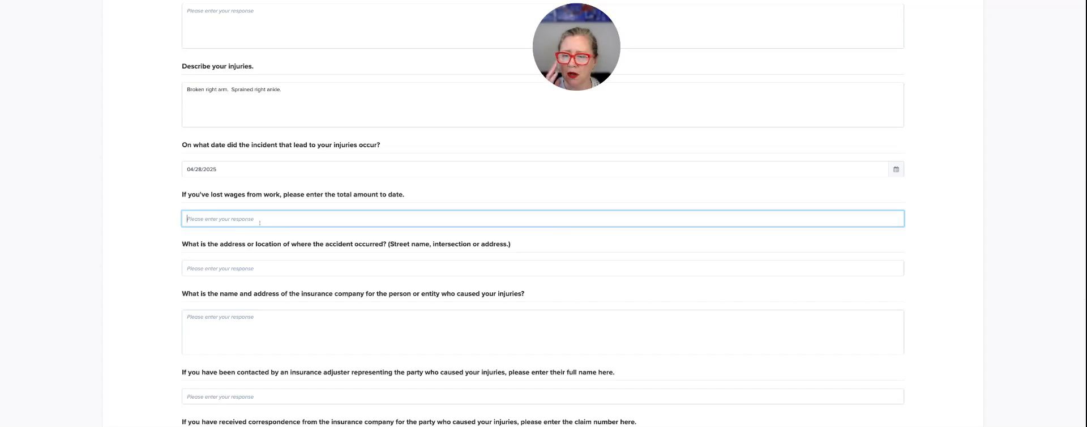
{"action": "type", "text": "100.00"}
Enter "Smith Street & Main" as the location where the accident occurred.
{"action": "key", "text": "Tab"}
{"action": "type", "text": "Sml"}
{"action": "type", "text": "th Sgtree"}
{"action": "key", "text": "BackSpace"}
{"action": "key", "text": "BackSpace"}
{"action": "type", "text": "treet & Main"}
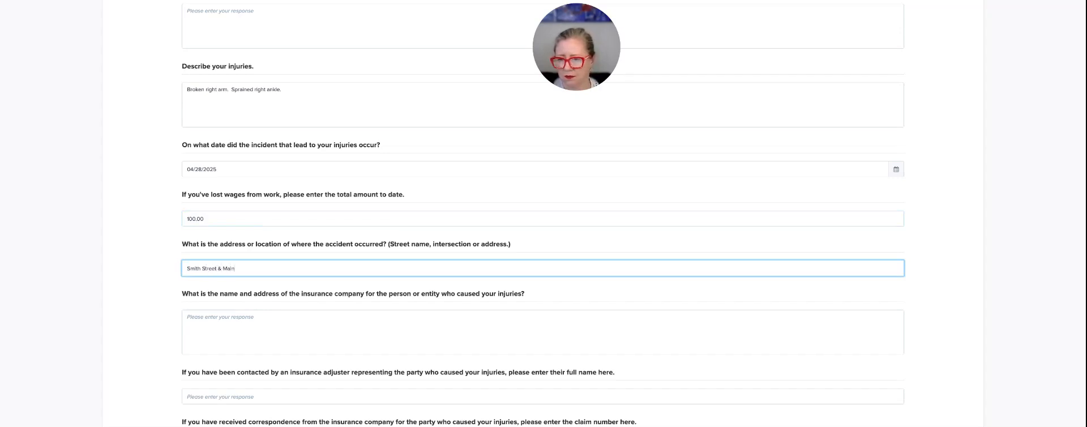
Fill in the claim number from the at-fault party's insurance company, leaving the insurer and adjuster questions blank.
{"action": "scroll", "coordinate": [307, 255], "scroll_direction": "down", "scroll_amount": 2}
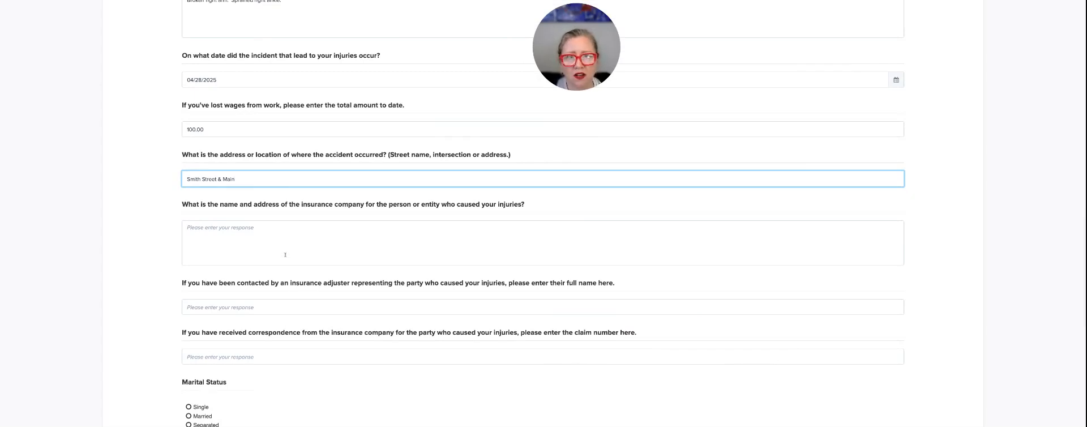
{"action": "scroll", "coordinate": [285, 255], "scroll_direction": "down", "scroll_amount": 1}
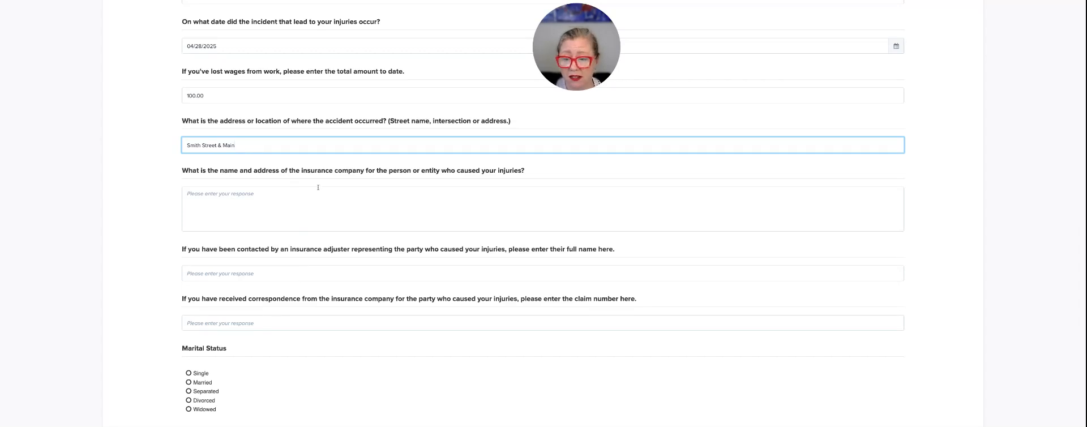
{"action": "scroll", "coordinate": [288, 243], "scroll_direction": "down", "scroll_amount": 1}
{"action": "left_click", "coordinate": [264, 298]}
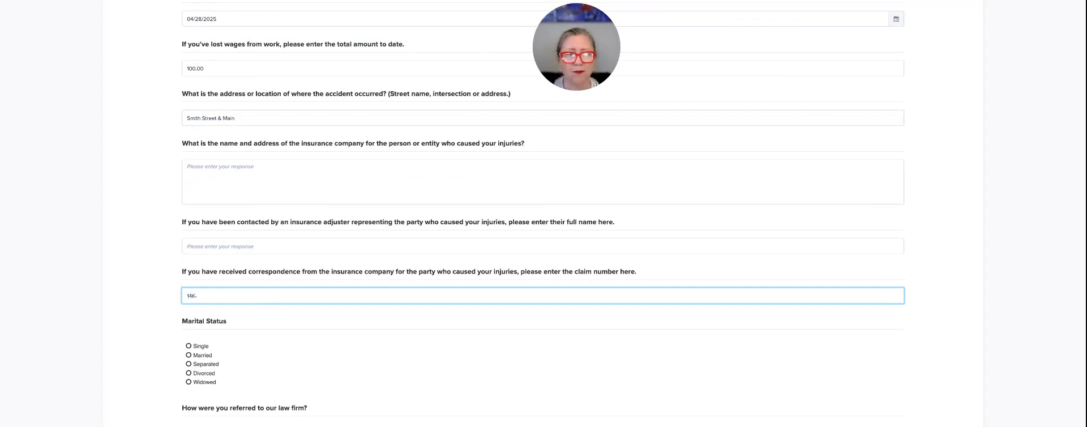
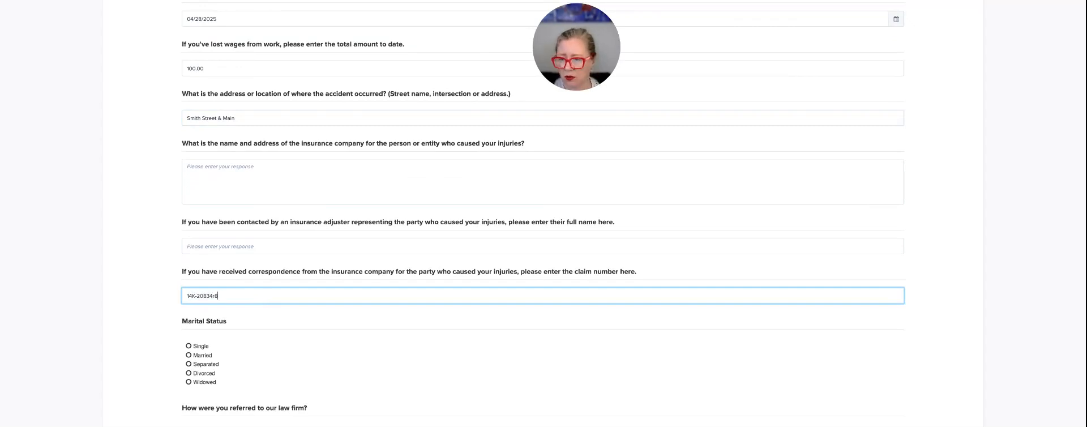
Set the marital status to Married and fill in the spouse's full name.
{"action": "scroll", "coordinate": [286, 320], "scroll_direction": "down", "scroll_amount": 3}
{"action": "left_click", "coordinate": [190, 283]}
{"action": "left_click", "coordinate": [240, 305]}
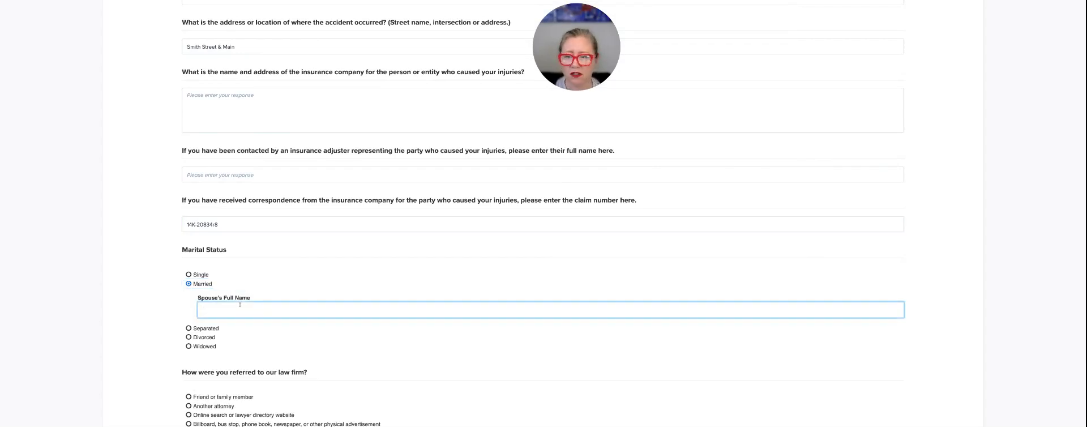
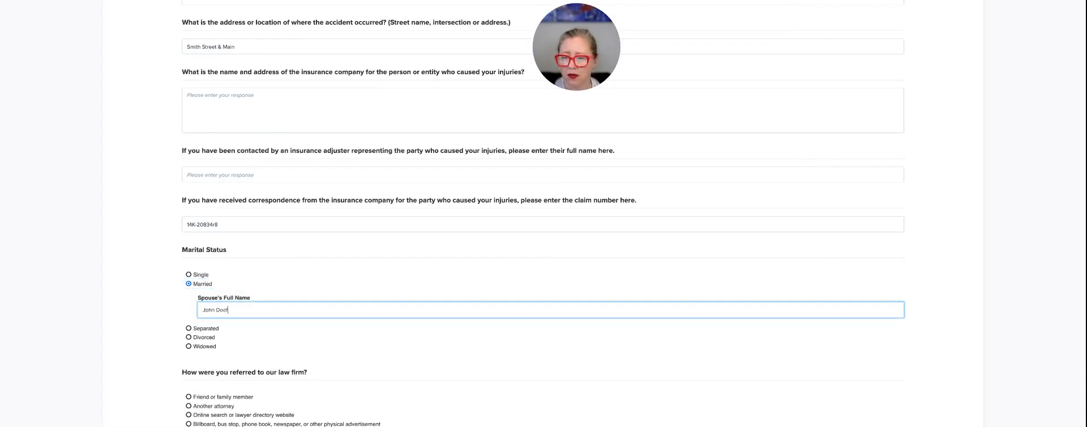
Acknowledge the privacy policy with the client's full legal name and submit the intake form.
{"action": "scroll", "coordinate": [366, 309], "scroll_direction": "down", "scroll_amount": 4}
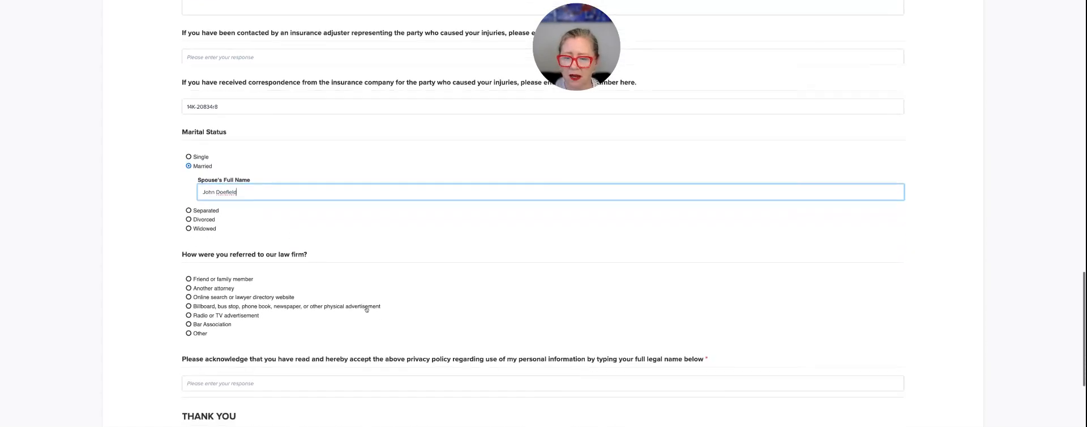
{"action": "scroll", "coordinate": [366, 309], "scroll_direction": "down", "scroll_amount": 1}
{"action": "left_click", "coordinate": [351, 291]}
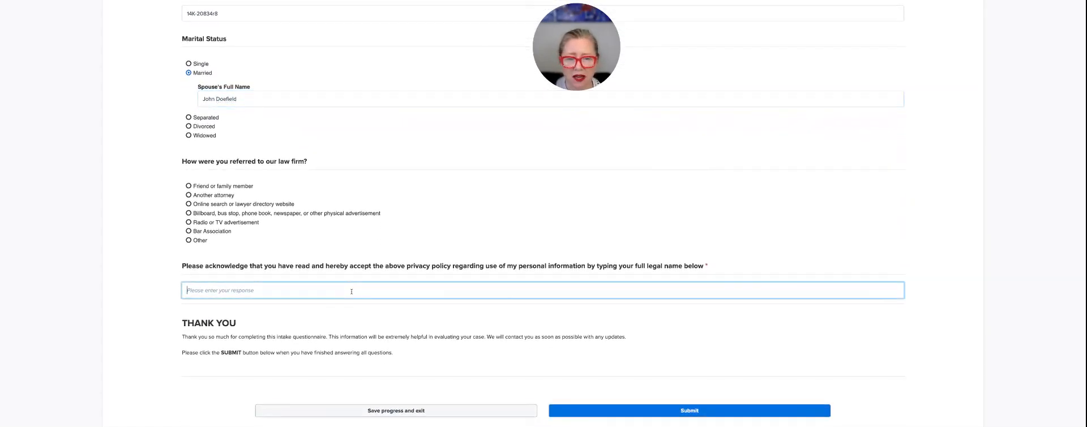
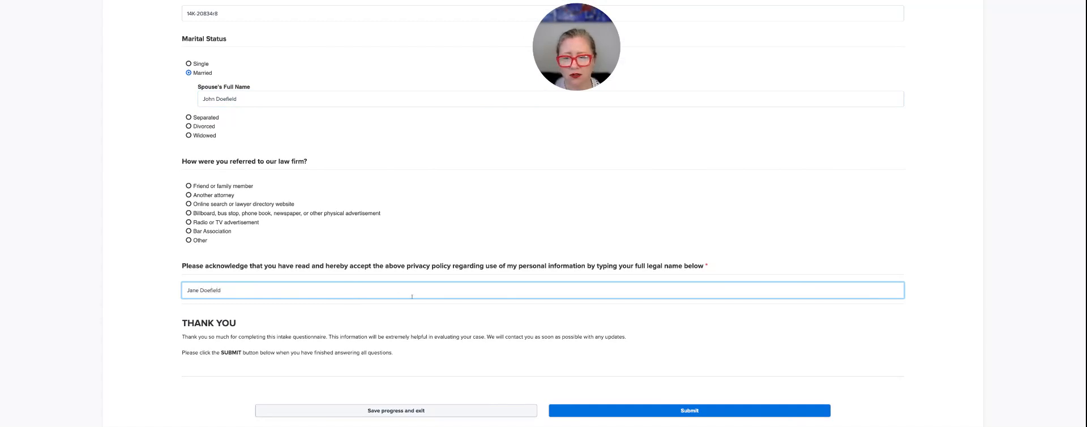
{"action": "scroll", "coordinate": [412, 296], "scroll_direction": "down", "scroll_amount": 2}
{"action": "left_click", "coordinate": [696, 356]}
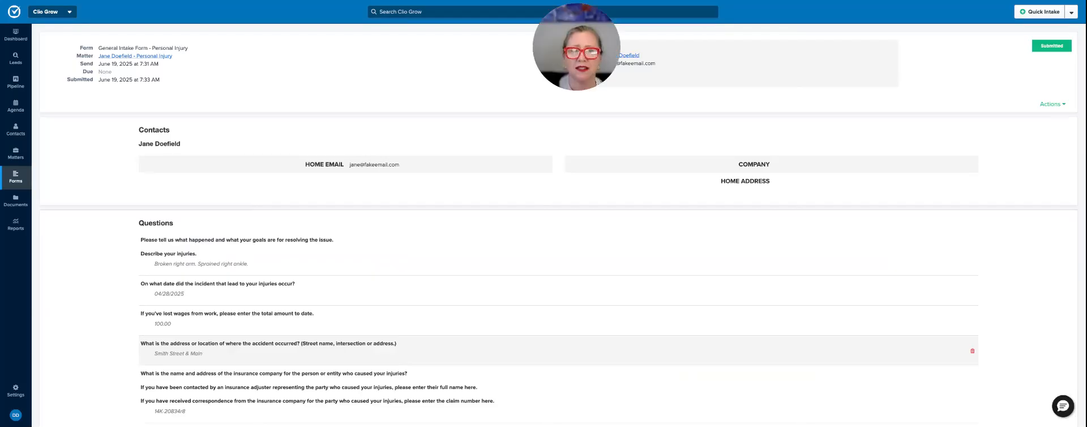
Review the submitted form's answers and its available actions, and return to the linked personal injury matter.
{"action": "scroll", "coordinate": [186, 238], "scroll_direction": "down", "scroll_amount": 4}
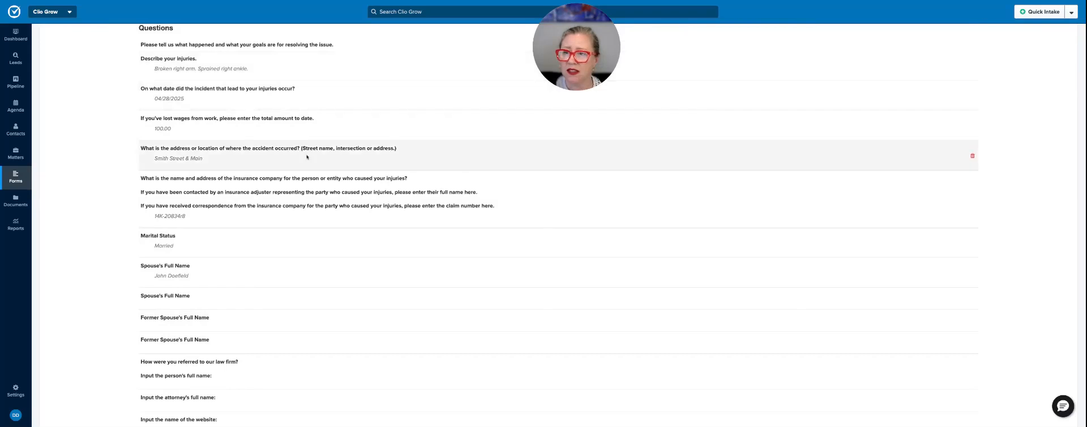
{"action": "scroll", "coordinate": [257, 274], "scroll_direction": "up", "scroll_amount": 4}
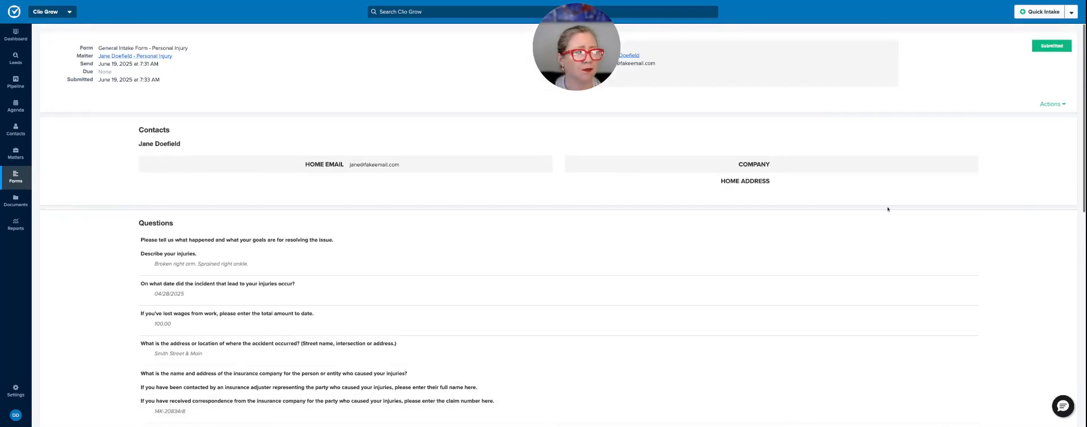
{"action": "left_click", "coordinate": [1053, 104]}
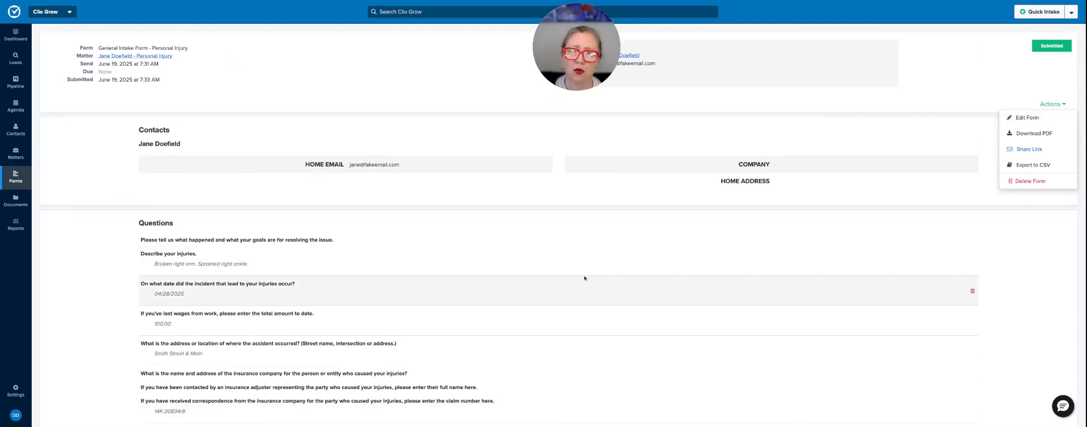
{"action": "left_click", "coordinate": [144, 57]}
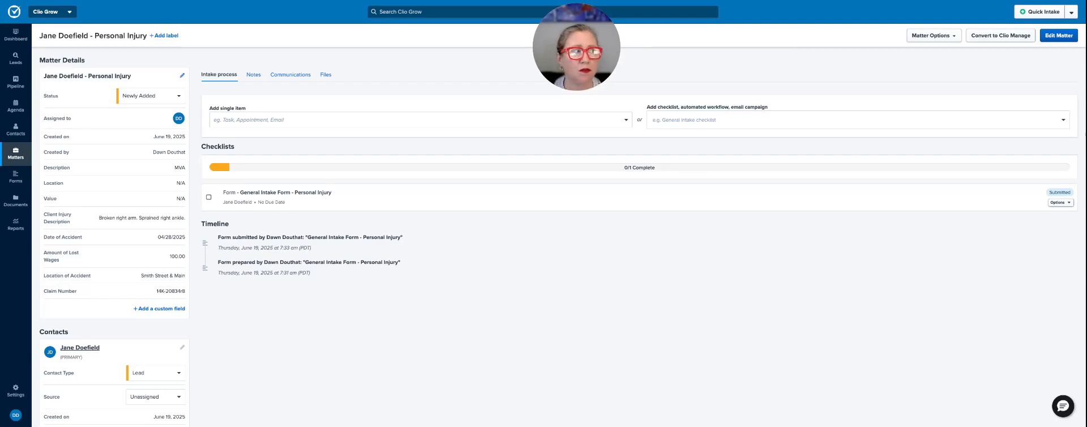
Convert the matter to Clio Manage with the practice area "1. Personal Injury".
{"action": "left_click", "coordinate": [997, 38]}
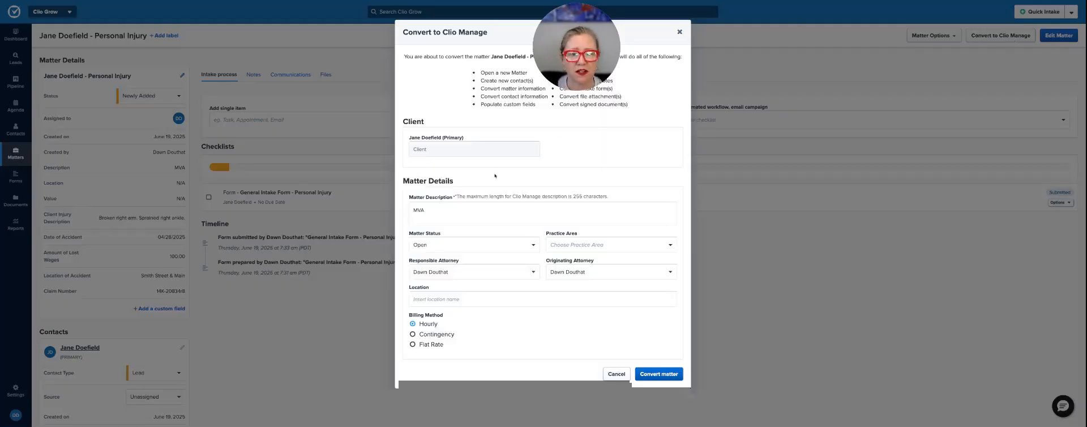
{"action": "left_click", "coordinate": [453, 208]}
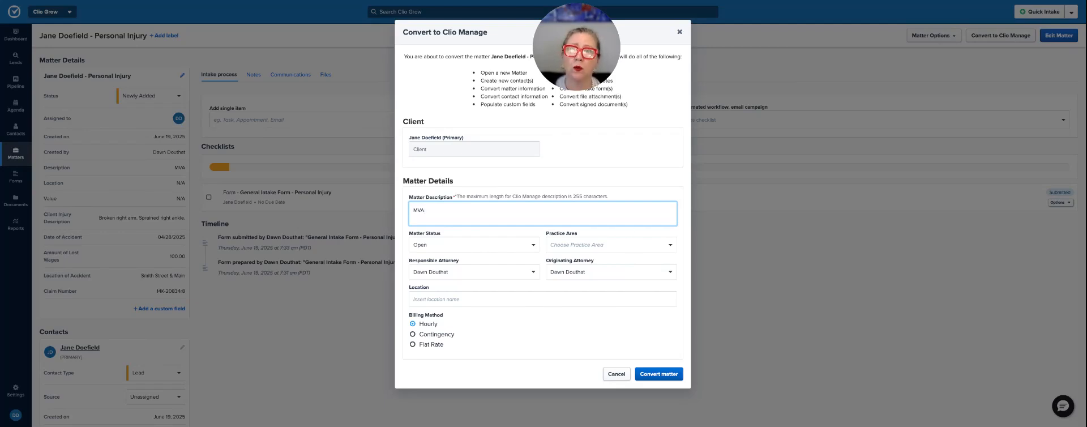
{"action": "left_click", "coordinate": [631, 245]}
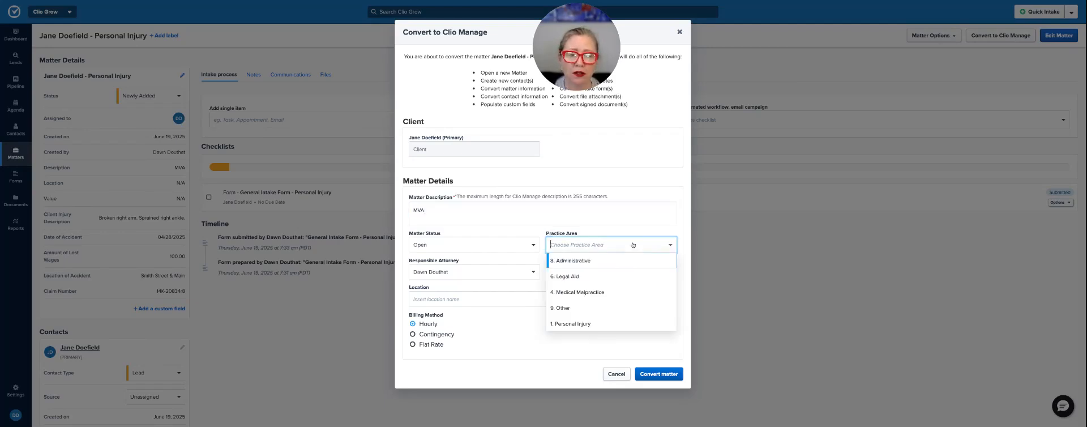
{"action": "left_click", "coordinate": [597, 322]}
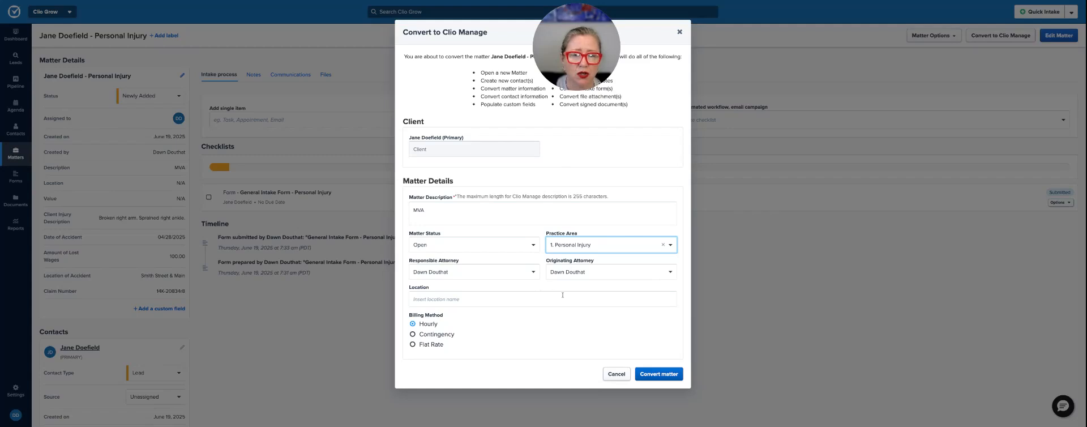
{"action": "left_click", "coordinate": [470, 210]}
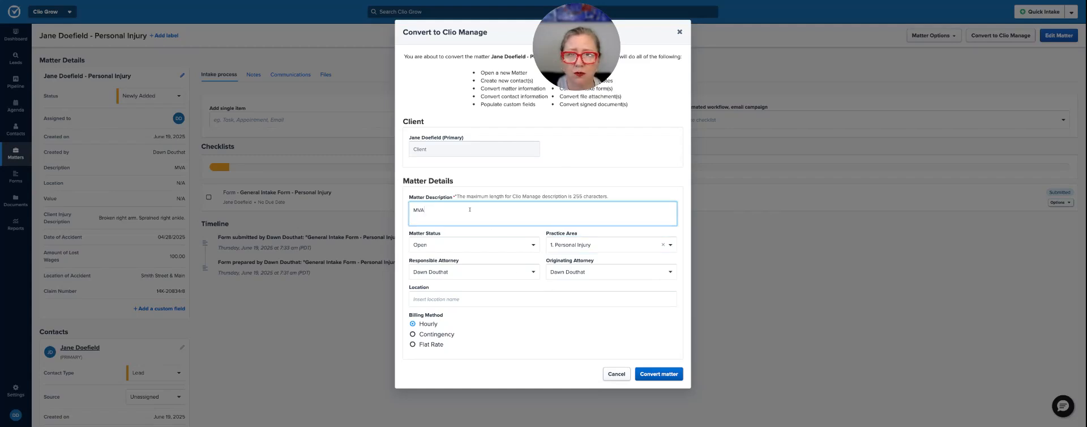
{"action": "left_click", "coordinate": [652, 374]}
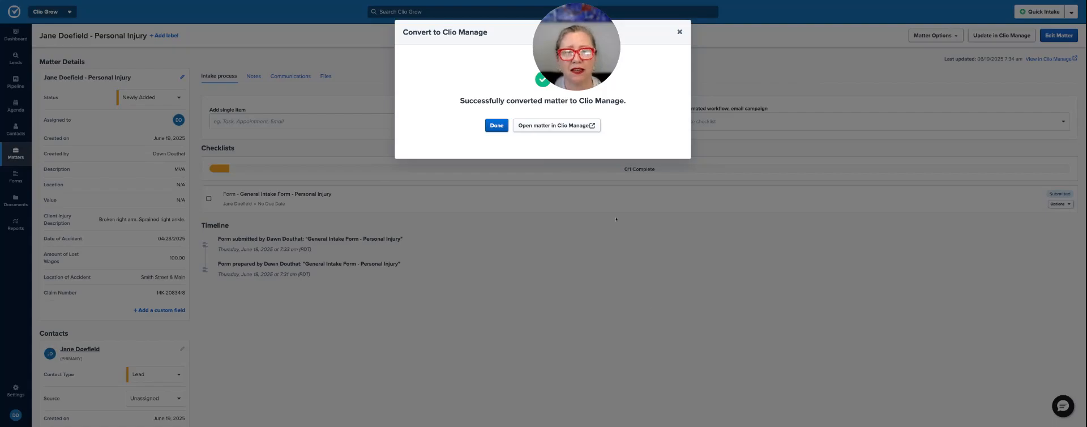
Open the converted matter in Clio Manage and check its Personal Injury custom fields and its task list.
{"action": "left_click", "coordinate": [570, 127]}
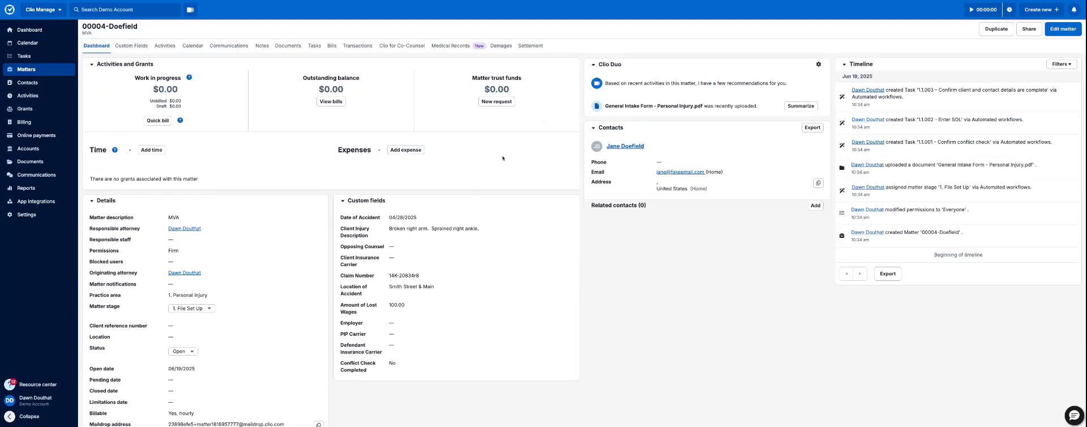
{"action": "left_click", "coordinate": [132, 45]}
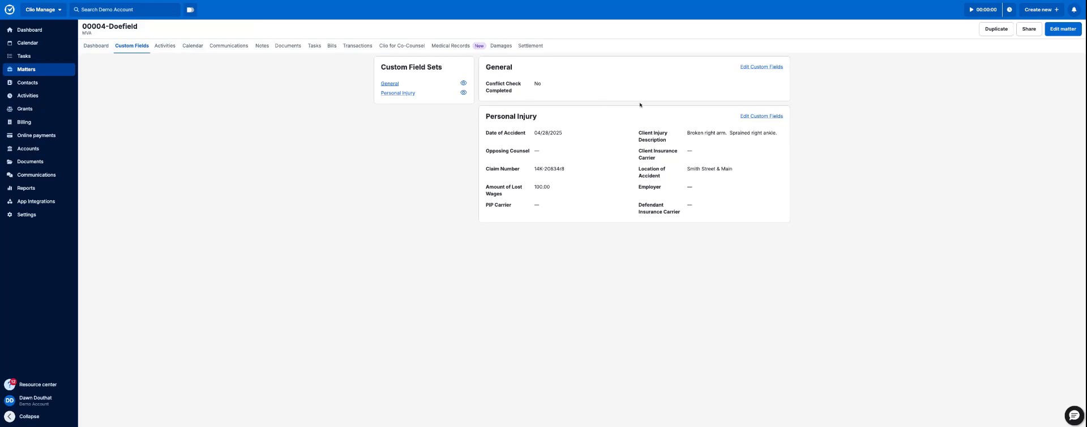
{"action": "left_click_drag", "start_coordinate": [684, 133], "coordinate": [778, 135]}
{"action": "left_click", "coordinate": [778, 175]}
{"action": "left_click", "coordinate": [316, 48]}
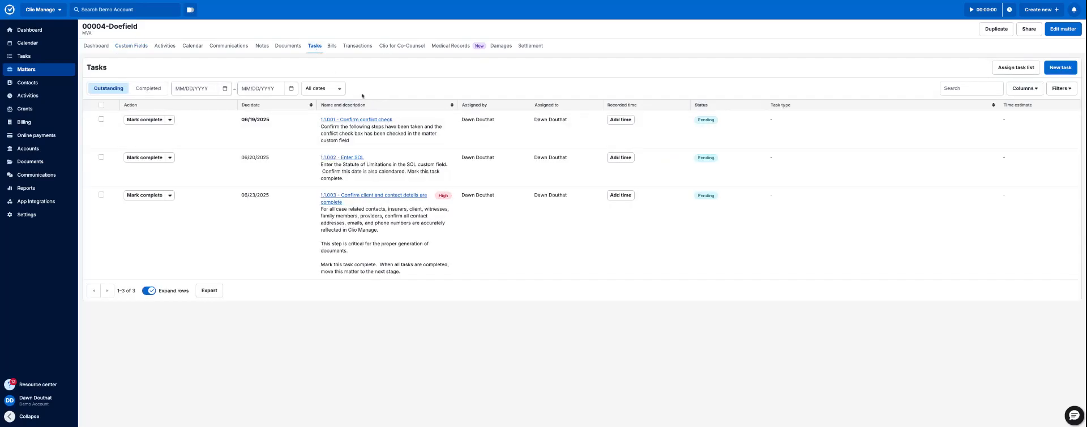